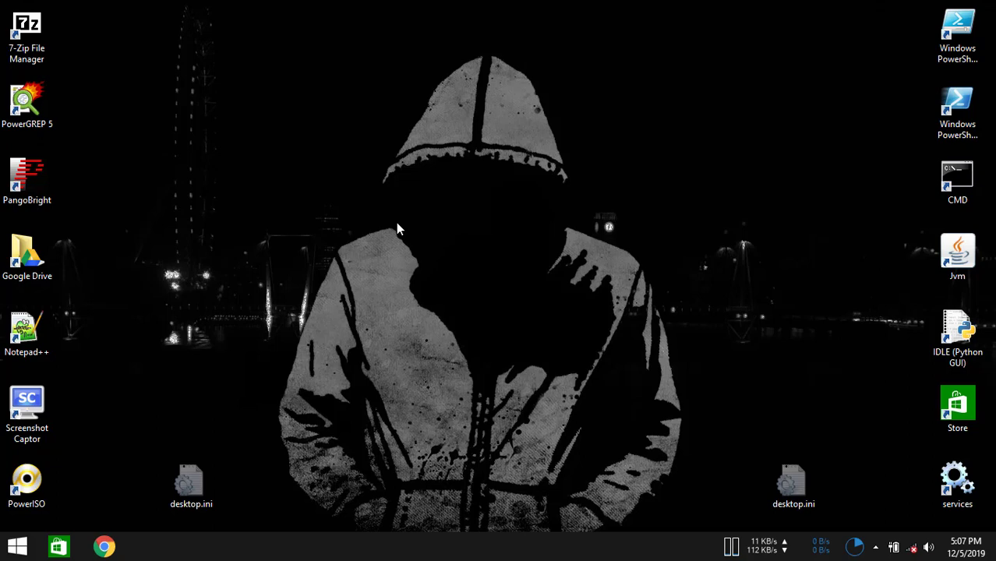
Run PhoenixOS_DarkMatter_Exo4.1.exe from the Downloads folder, then close File Explorer.
{"action": "key", "text": "super+e"}
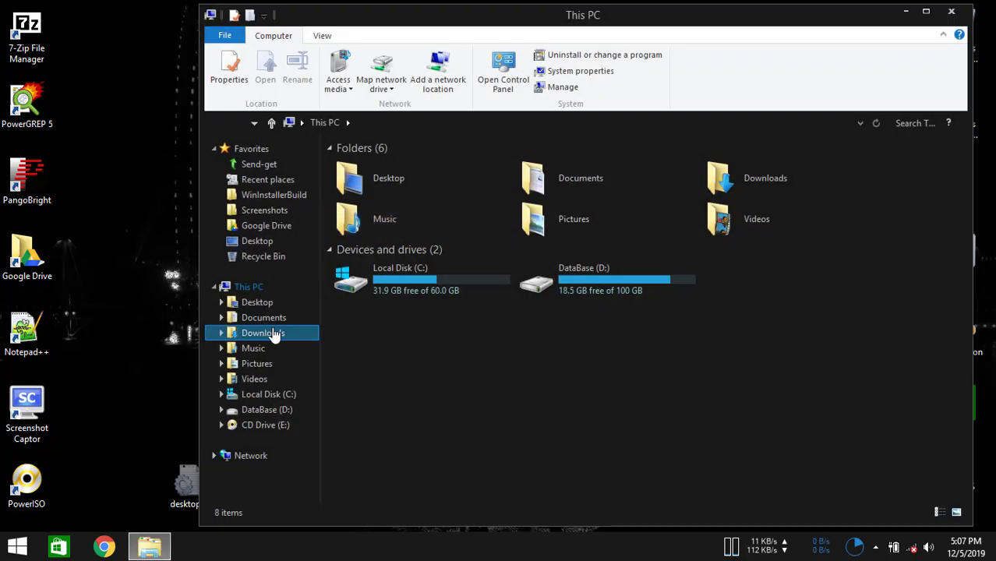
{"action": "left_click", "coordinate": [274, 333]}
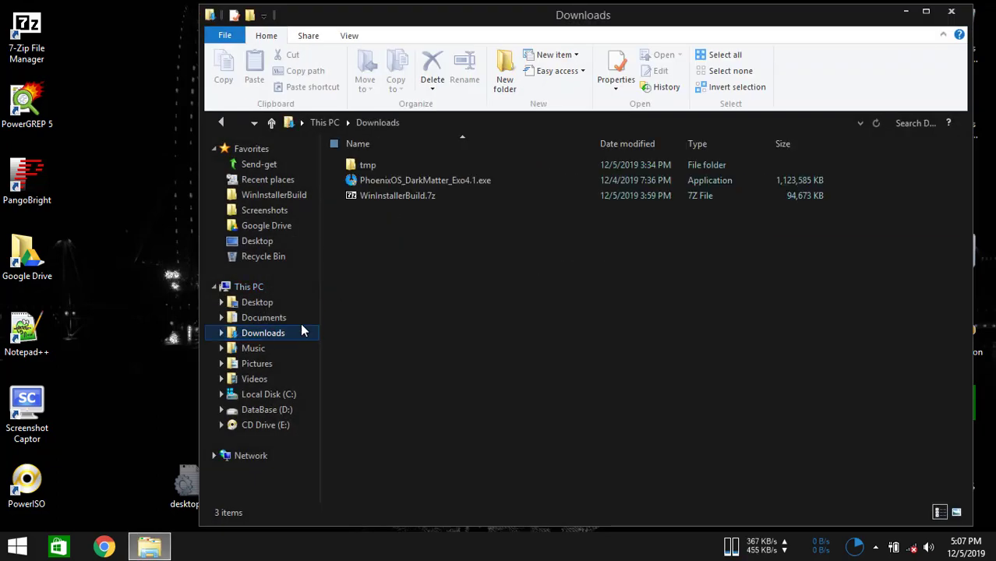
{"action": "double_click", "coordinate": [510, 181]}
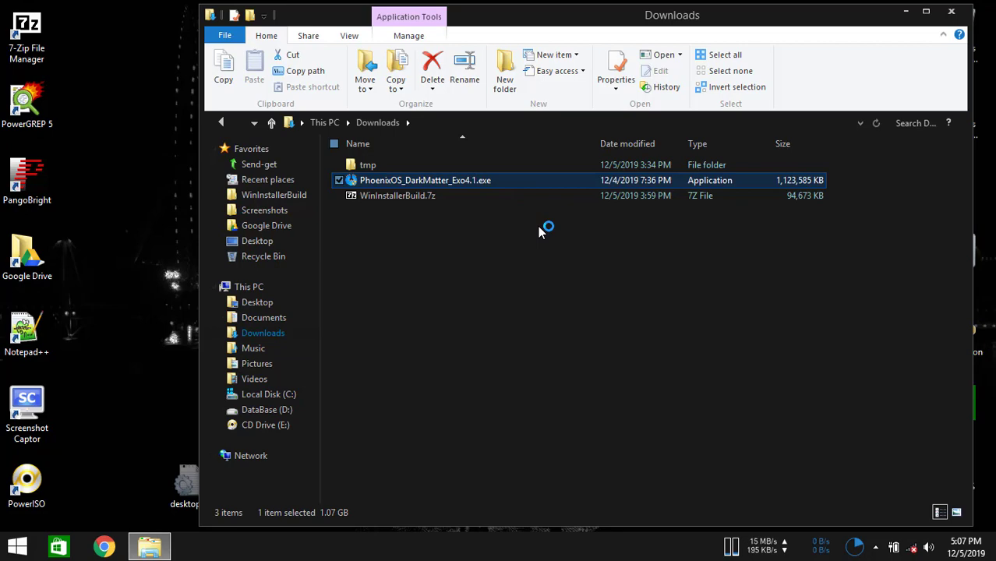
{"action": "left_click", "coordinate": [952, 12]}
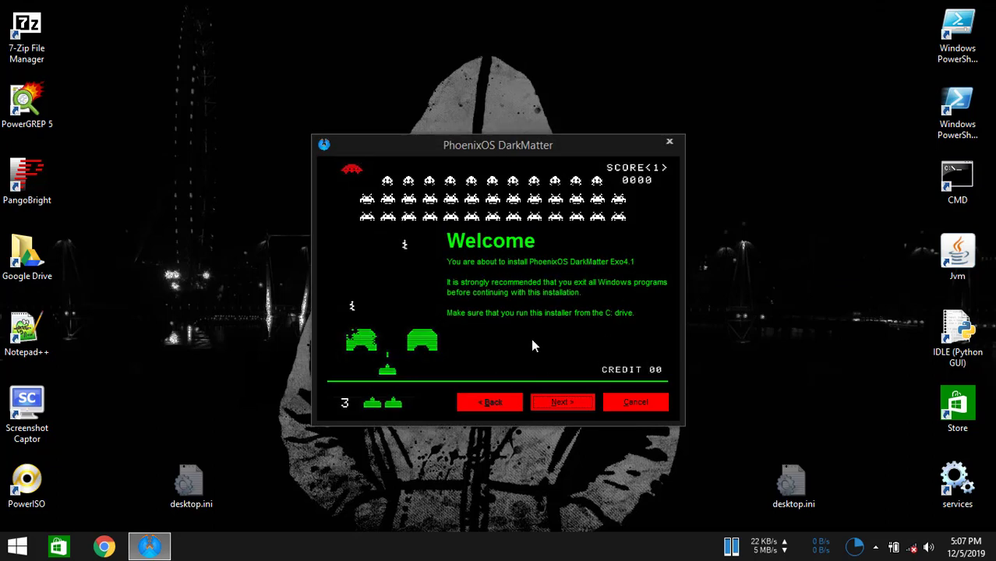
Choose Auto installation and accept the license with Okay to reach the Partition Wizard.
{"action": "left_click", "coordinate": [562, 404]}
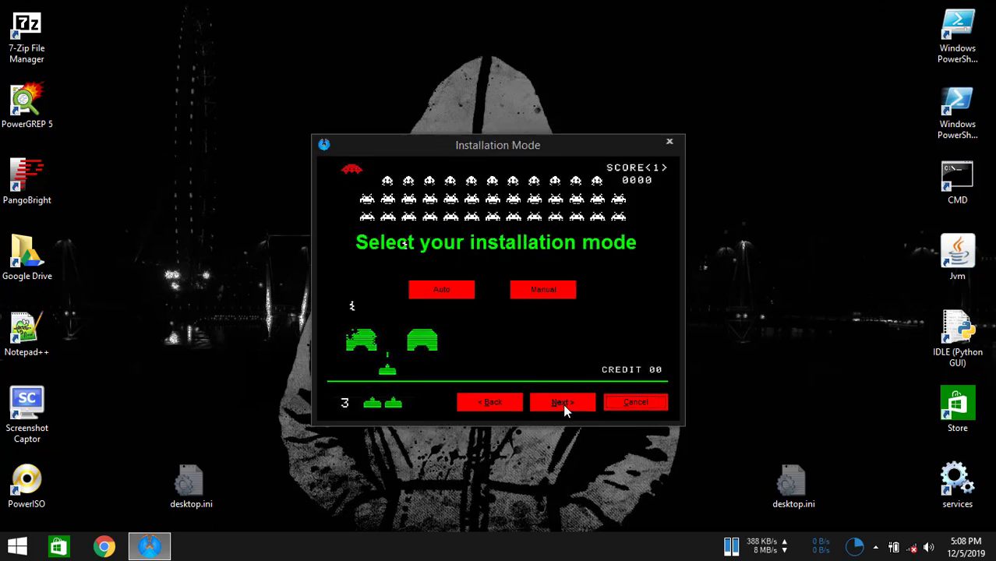
{"action": "left_click", "coordinate": [445, 289]}
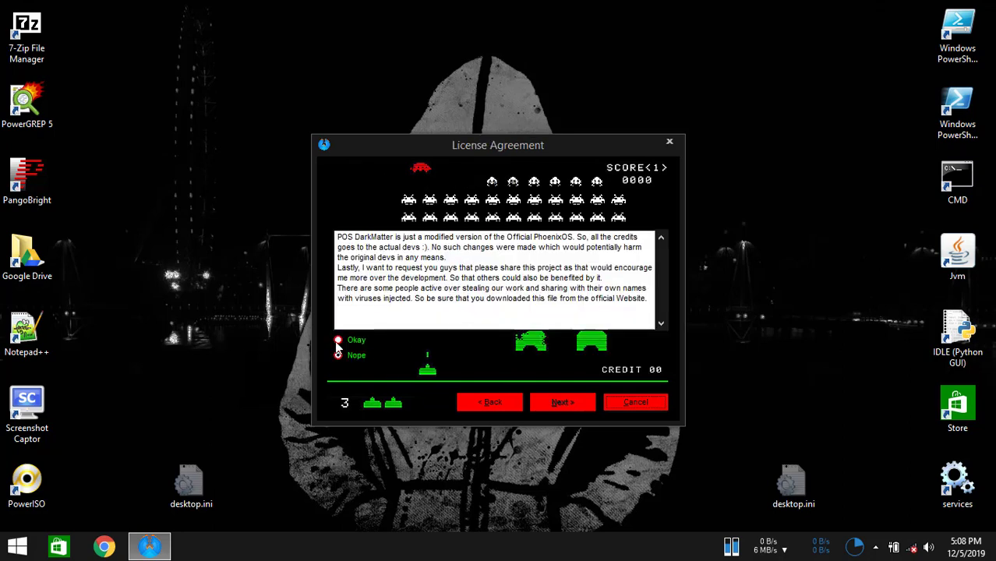
{"action": "left_click", "coordinate": [338, 341]}
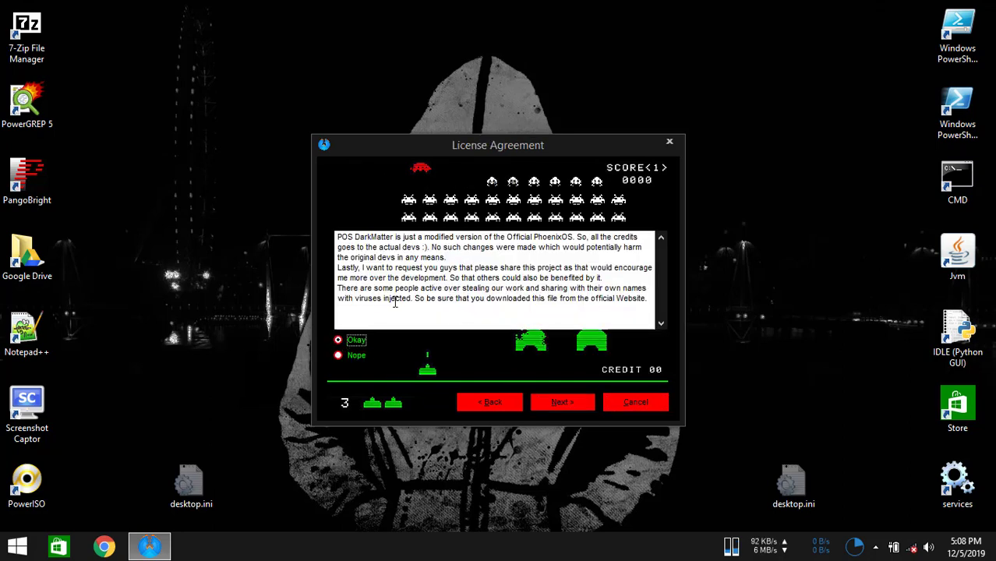
{"action": "left_click_drag", "start_coordinate": [337, 238], "coordinate": [616, 298]}
{"action": "left_click", "coordinate": [615, 299]}
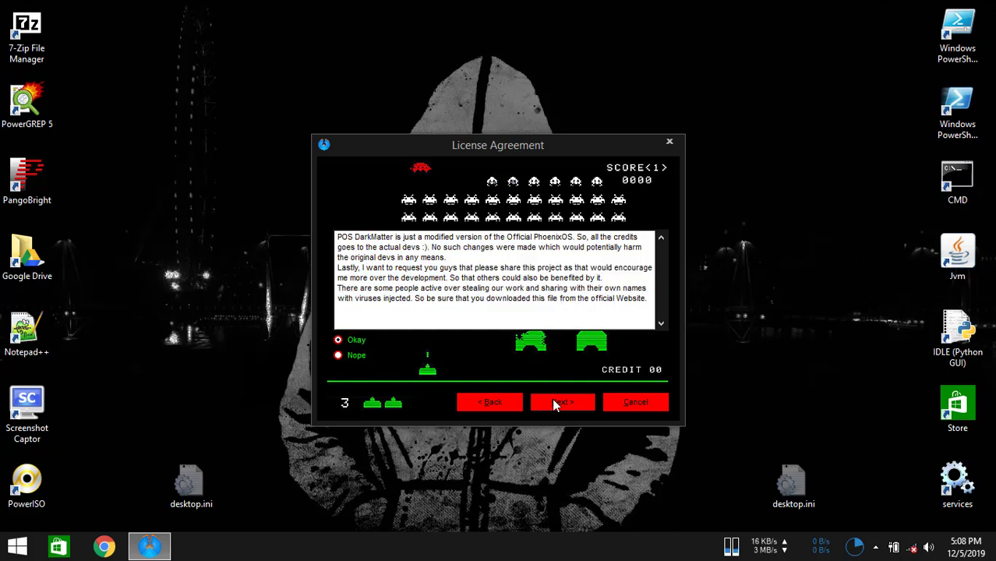
{"action": "left_click", "coordinate": [556, 402]}
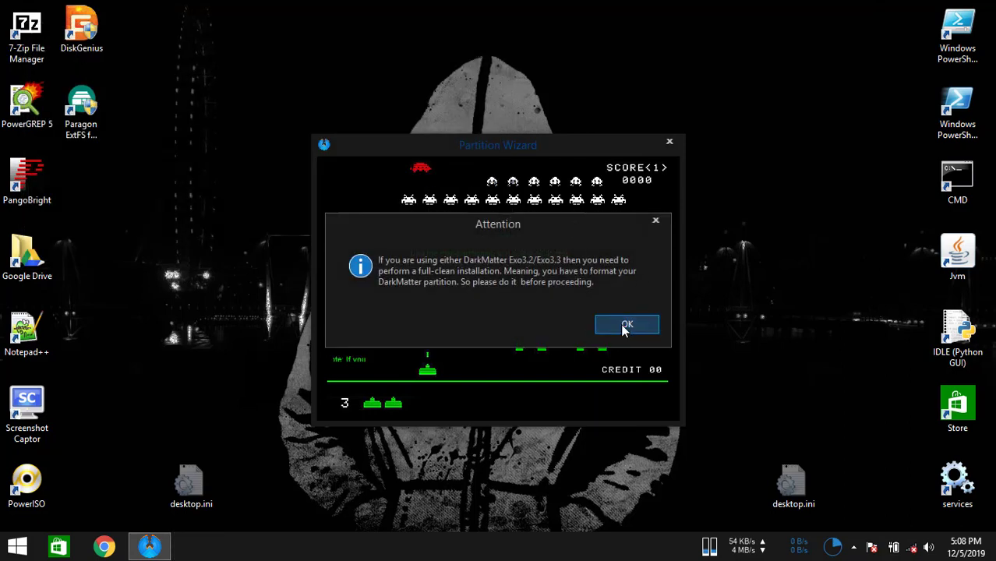
Dismiss the Attention notice and launch DiskGenius through Partition Tool, acknowledging its instructions.
{"action": "left_click", "coordinate": [623, 327]}
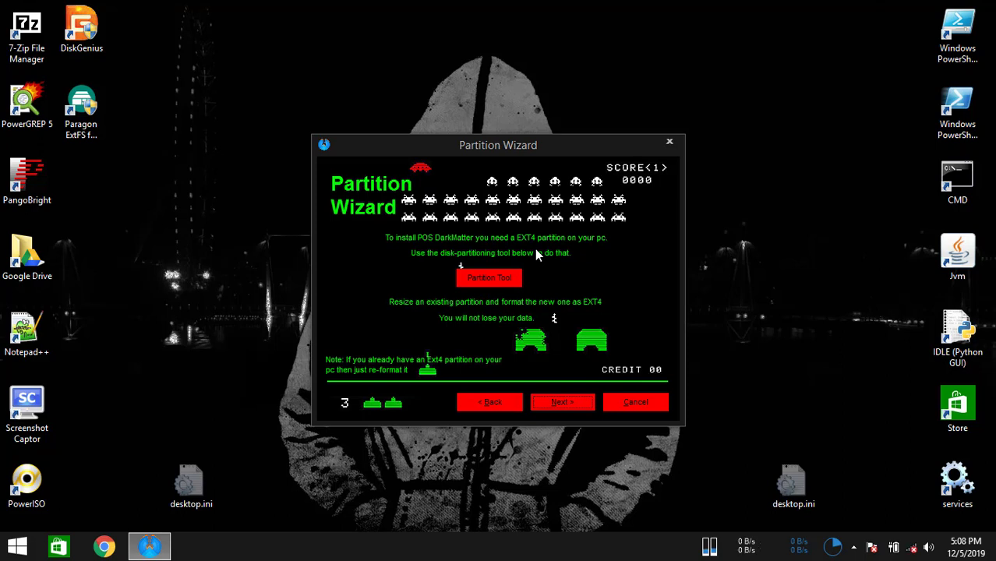
{"action": "left_click", "coordinate": [496, 279]}
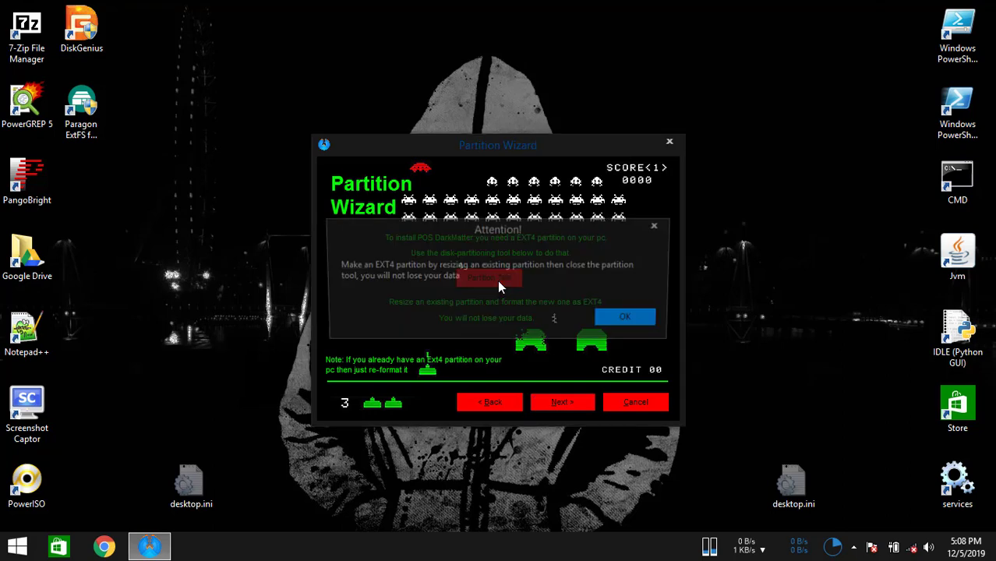
{"action": "left_click", "coordinate": [612, 317]}
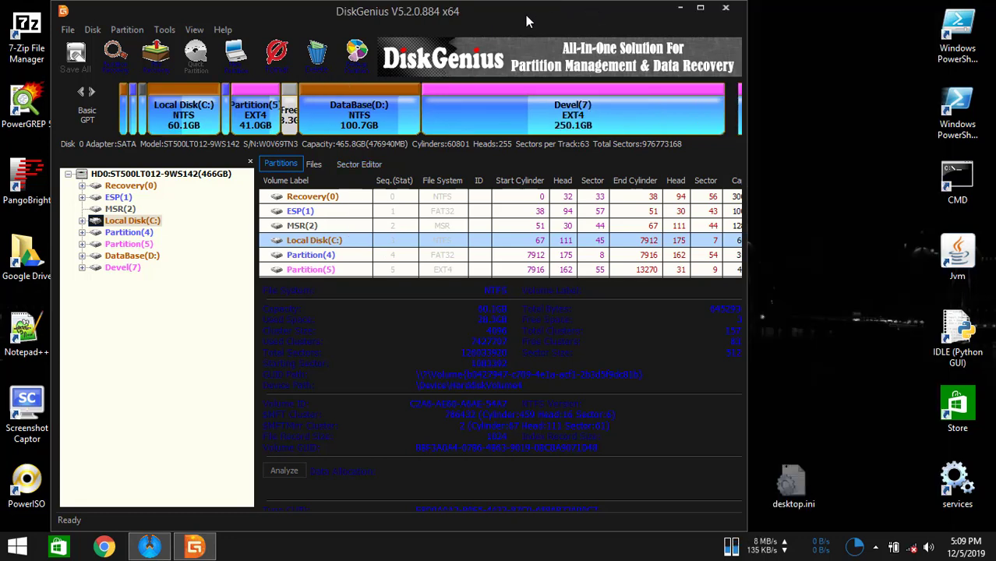
Maximize DiskGenius and open Resize Partition for the 100.7GB DataBase(D:) partition.
{"action": "double_click", "coordinate": [525, 15]}
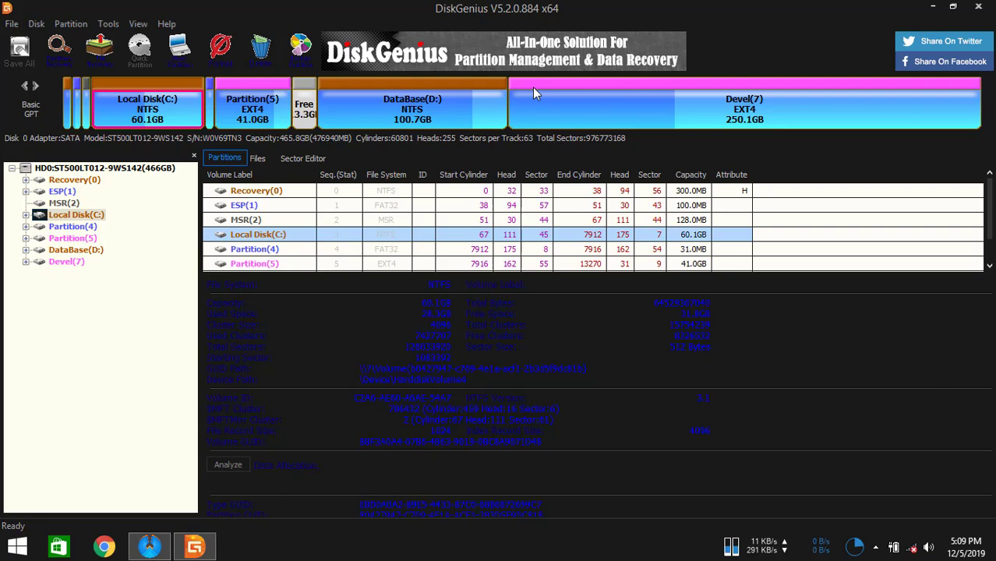
{"action": "left_click", "coordinate": [460, 118]}
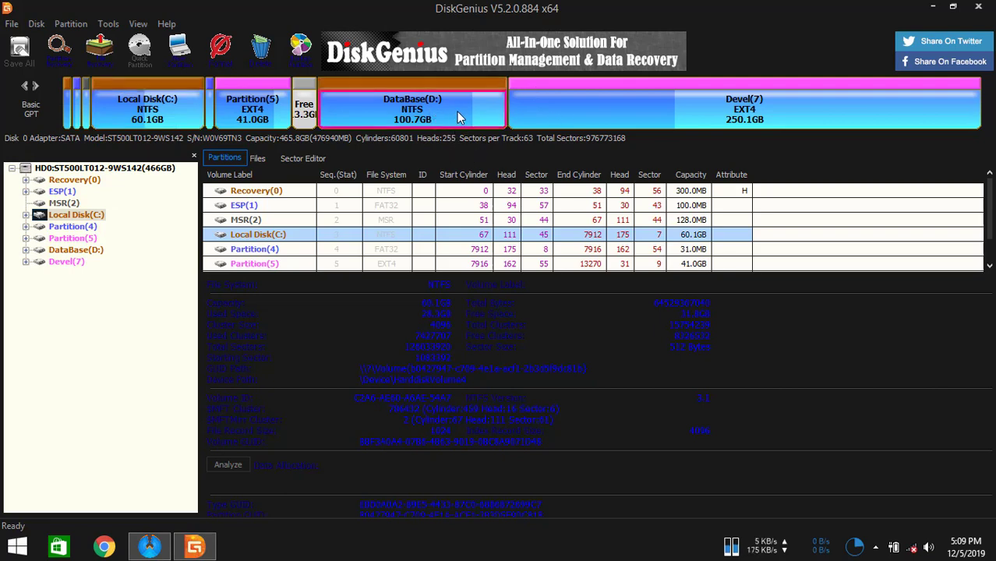
{"action": "right_click", "coordinate": [459, 118]}
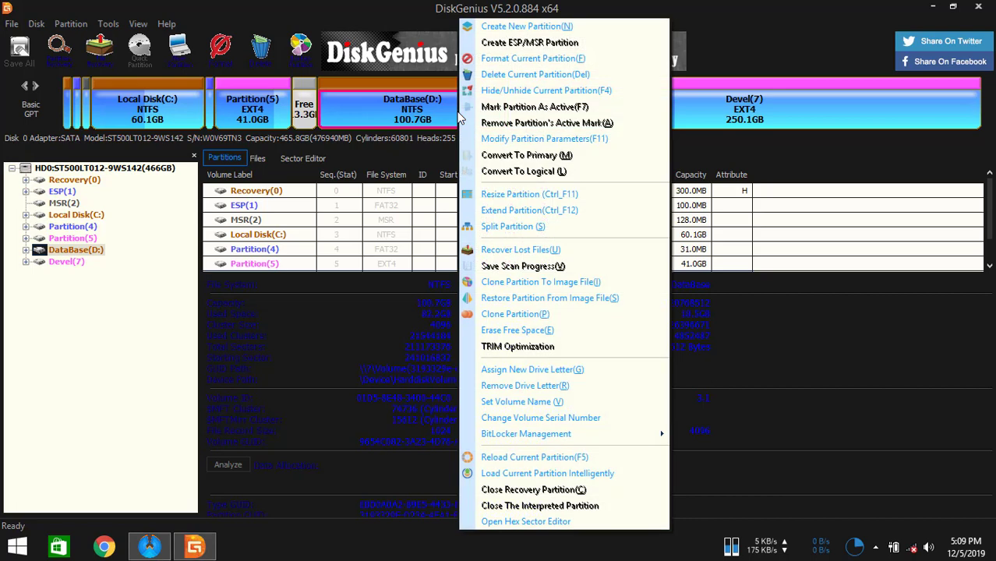
{"action": "left_click", "coordinate": [602, 204]}
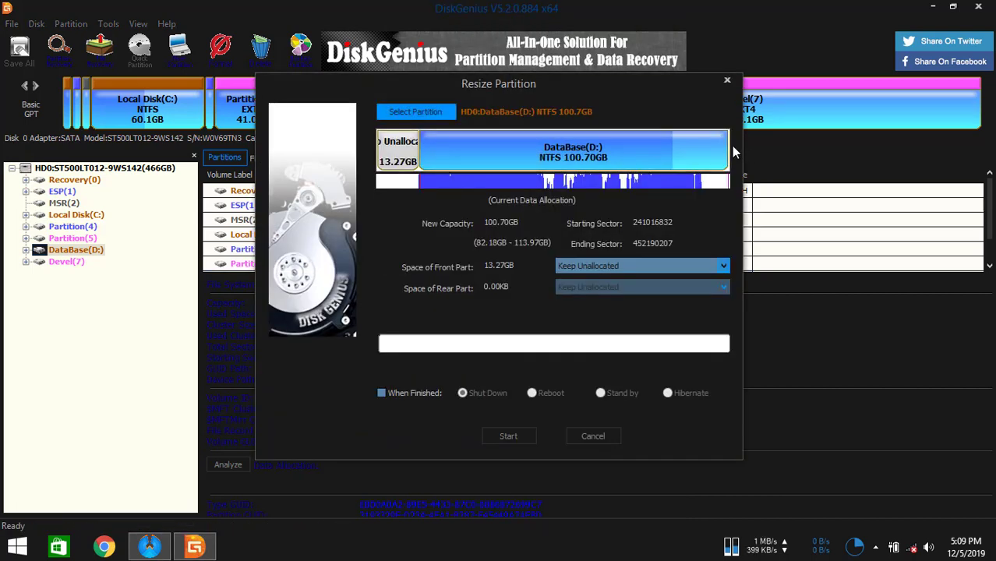
Try a few DataBase(D:) sizes with the resize handle, then cancel without applying.
{"action": "mouse_move", "coordinate": [729, 146]}
{"action": "left_click_drag", "start_coordinate": [727, 150], "coordinate": [705, 151]}
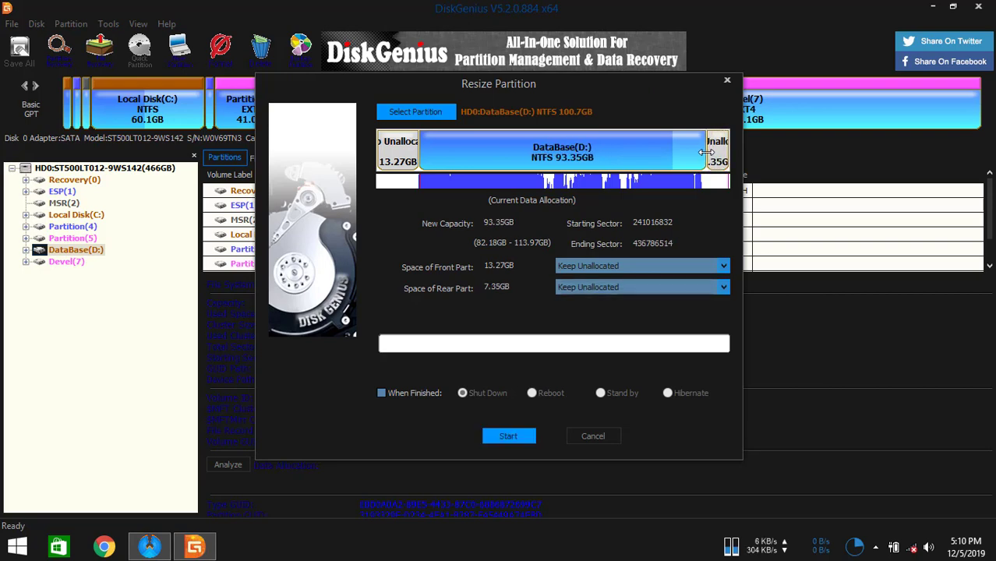
{"action": "left_click_drag", "start_coordinate": [512, 287], "coordinate": [488, 287]}
{"action": "left_click", "coordinate": [489, 286]}
{"action": "mouse_move", "coordinate": [705, 145]}
{"action": "left_mouse_down"}
{"action": "mouse_move", "coordinate": [714, 145]}
{"action": "mouse_move", "coordinate": [704, 151]}
{"action": "left_mouse_up"}
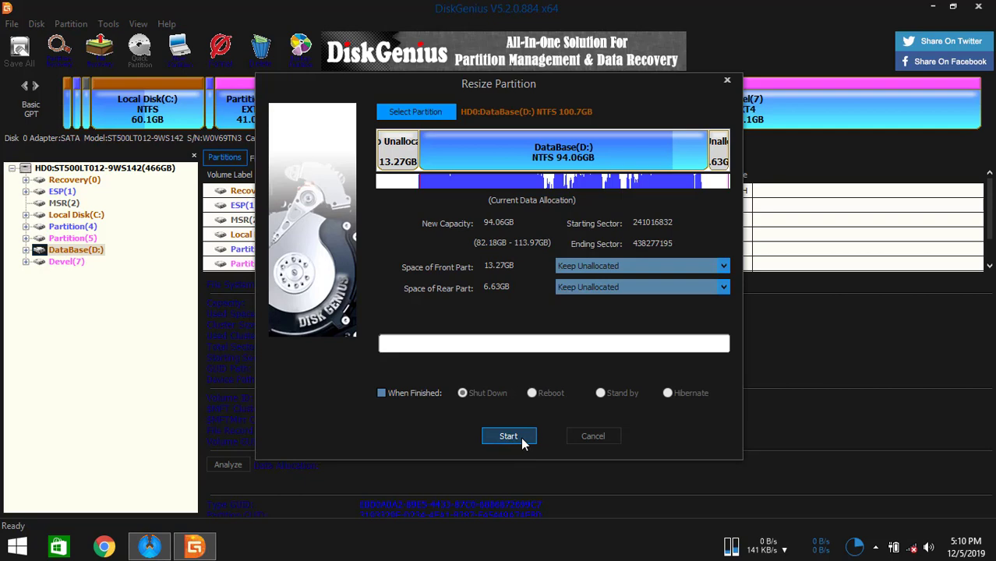
{"action": "left_click", "coordinate": [590, 437]}
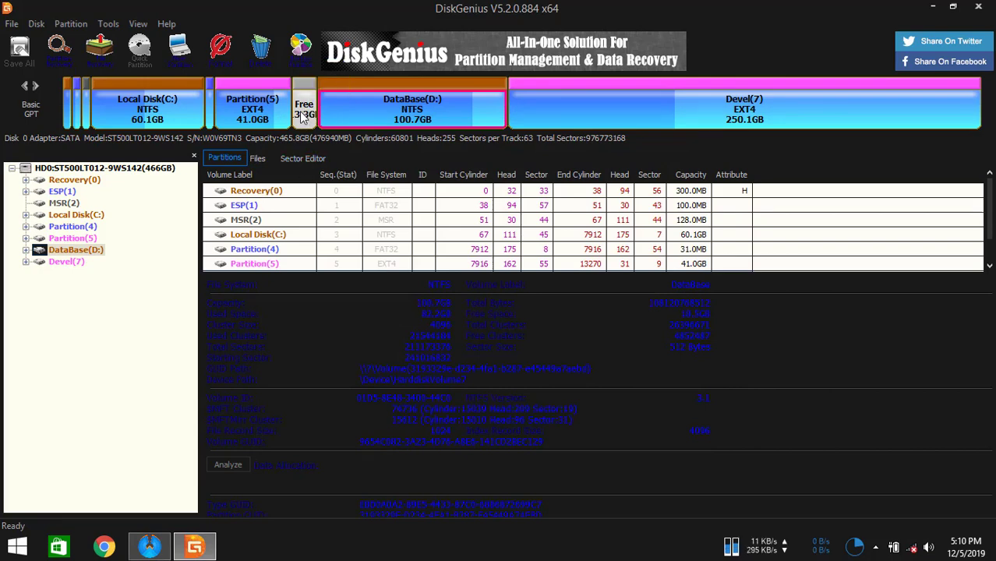
Create a new Ext4 partition labelled DarkMatter in the free space.
{"action": "left_click", "coordinate": [304, 115]}
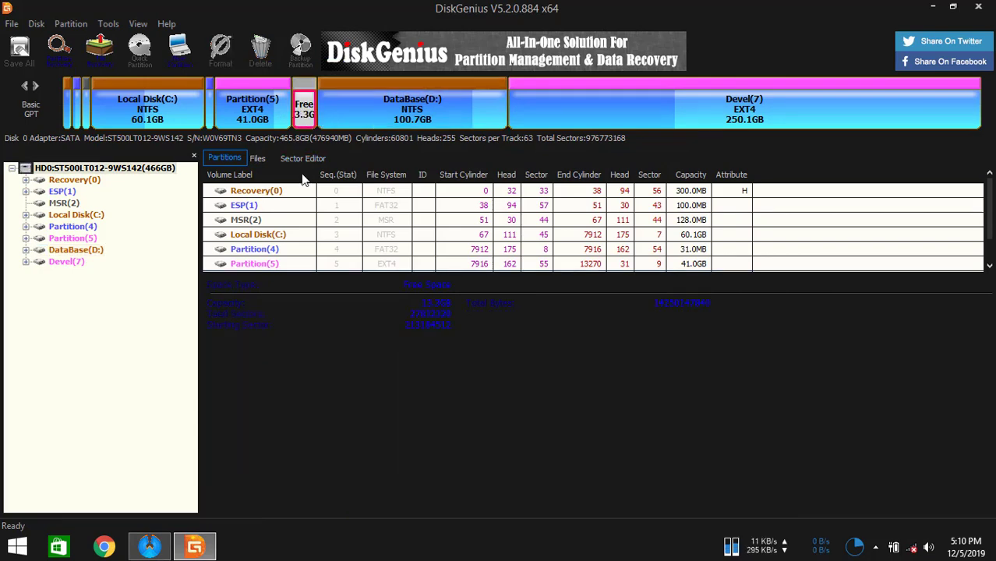
{"action": "right_click", "coordinate": [305, 114]}
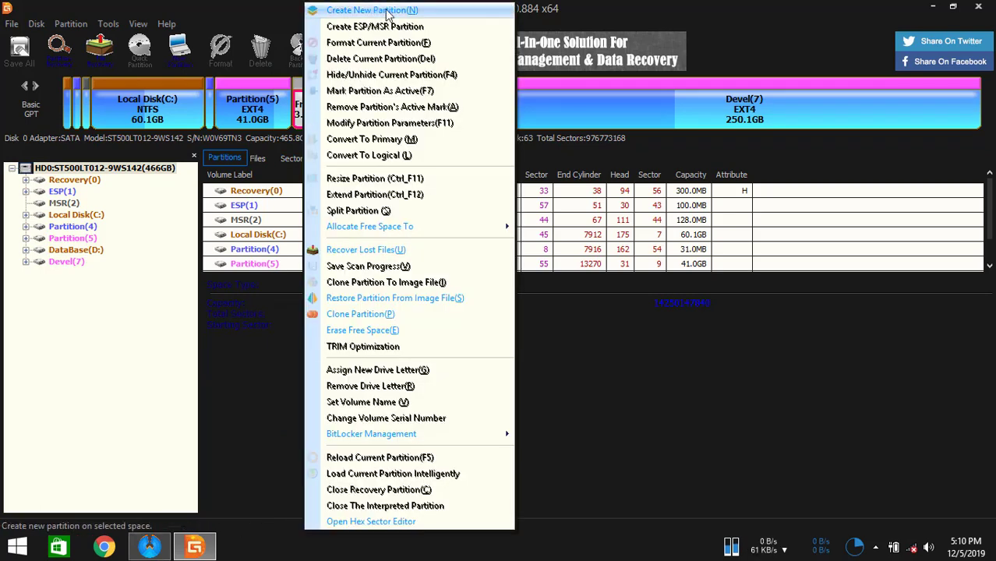
{"action": "left_click", "coordinate": [415, 13]}
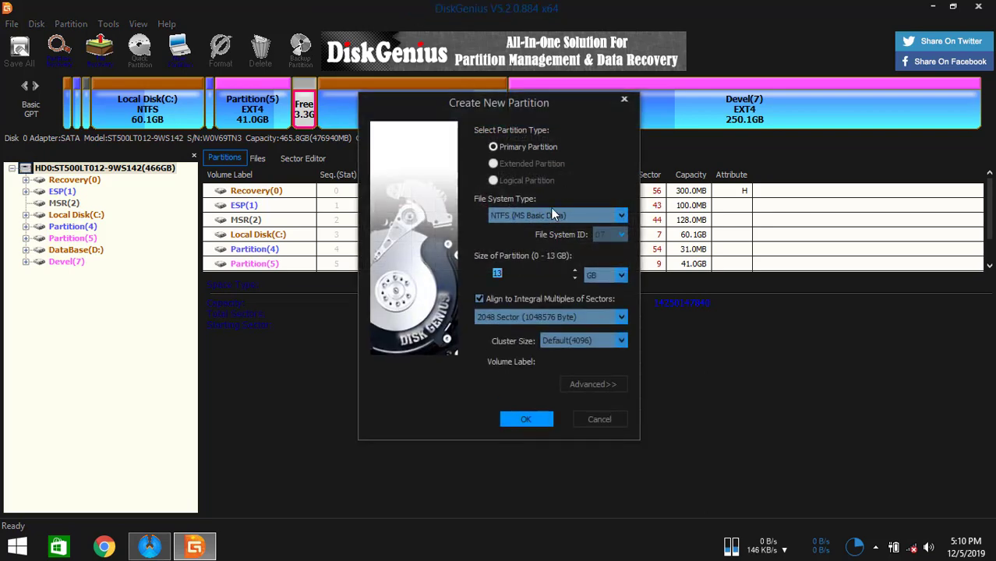
{"action": "left_click", "coordinate": [565, 210]}
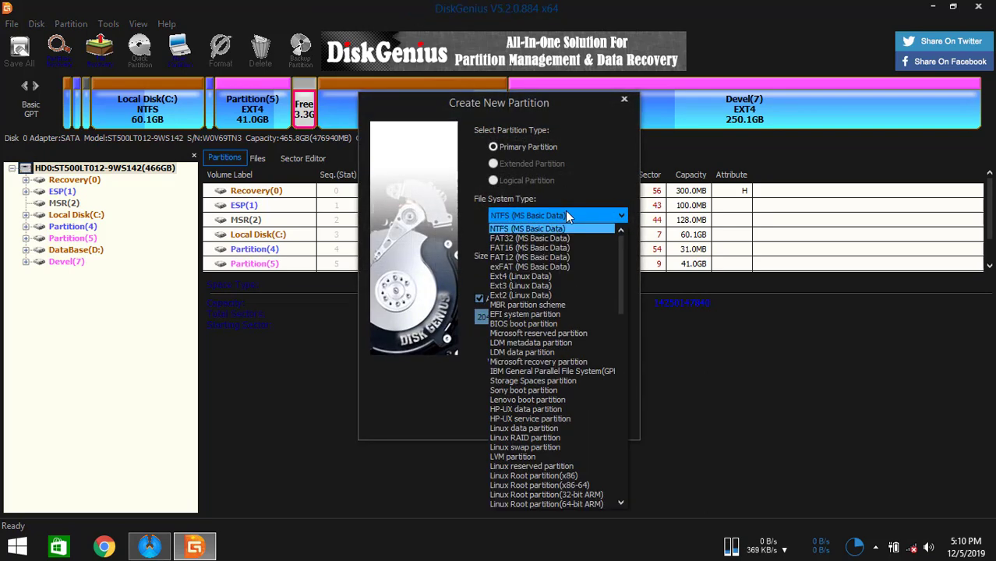
{"action": "left_click", "coordinate": [556, 277]}
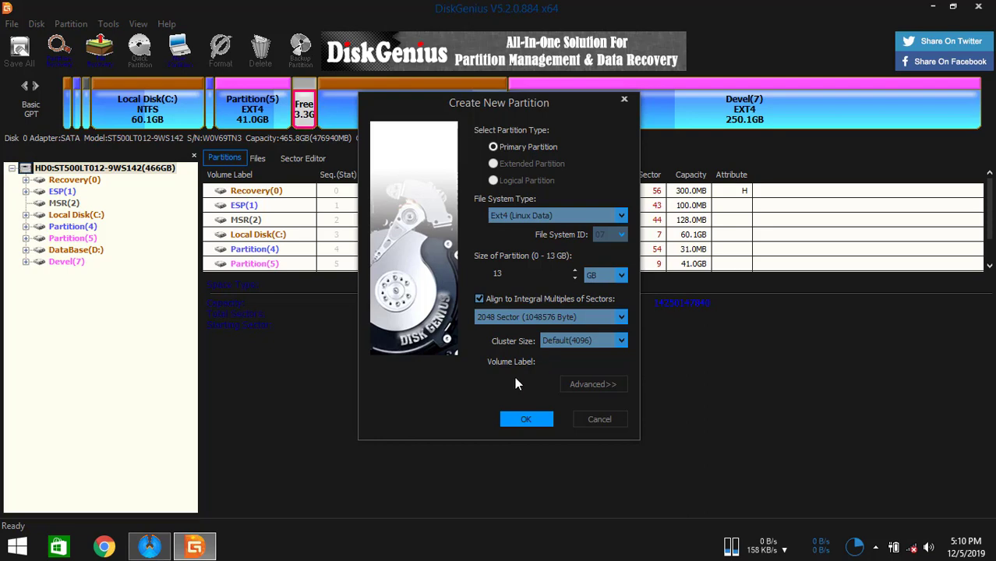
{"action": "type", "text": "DarkMatter"}
{"action": "left_click", "coordinate": [525, 419]}
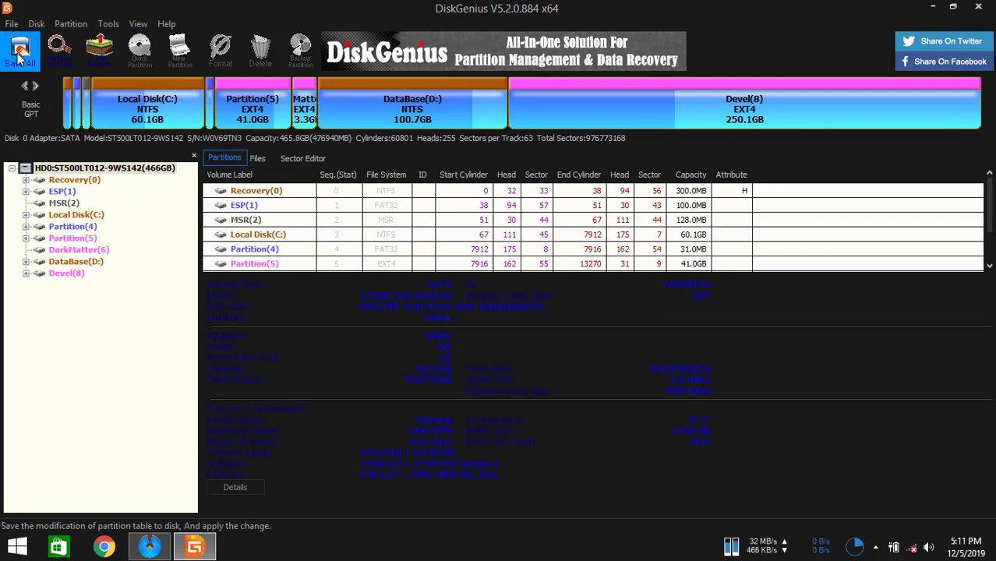
Save all changes to disk, confirming the write and the immediate format.
{"action": "left_click", "coordinate": [20, 58]}
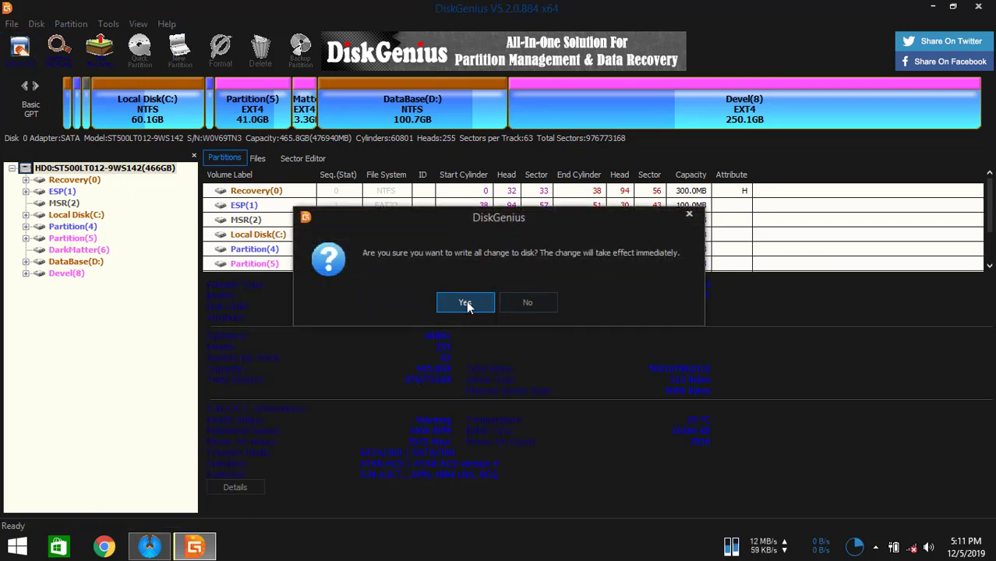
{"action": "left_click", "coordinate": [465, 303]}
{"action": "left_click", "coordinate": [465, 303]}
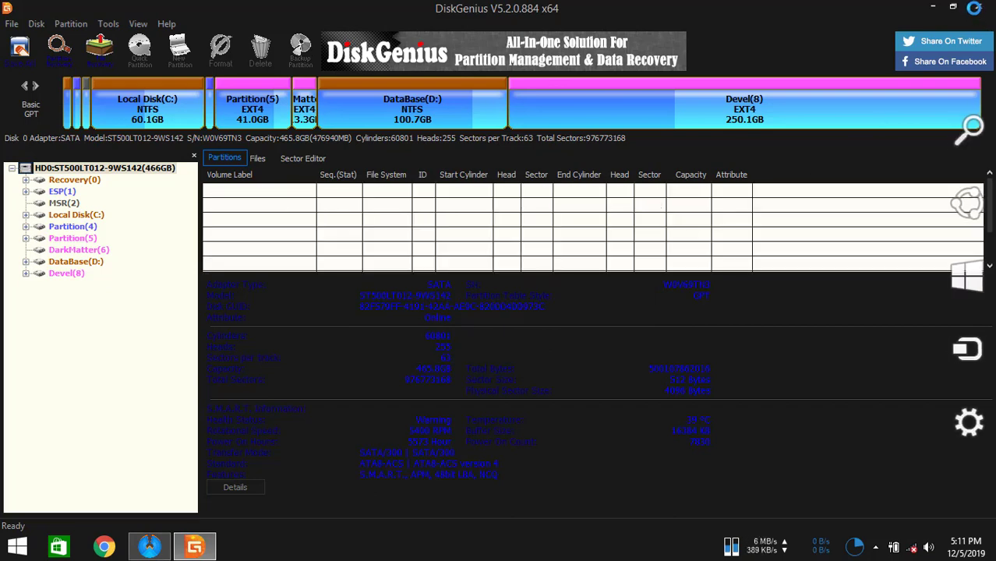
Close DiskGenius, select DarkMatter (G:) as the install drive, and reach Ready to go.
{"action": "left_click", "coordinate": [979, 8]}
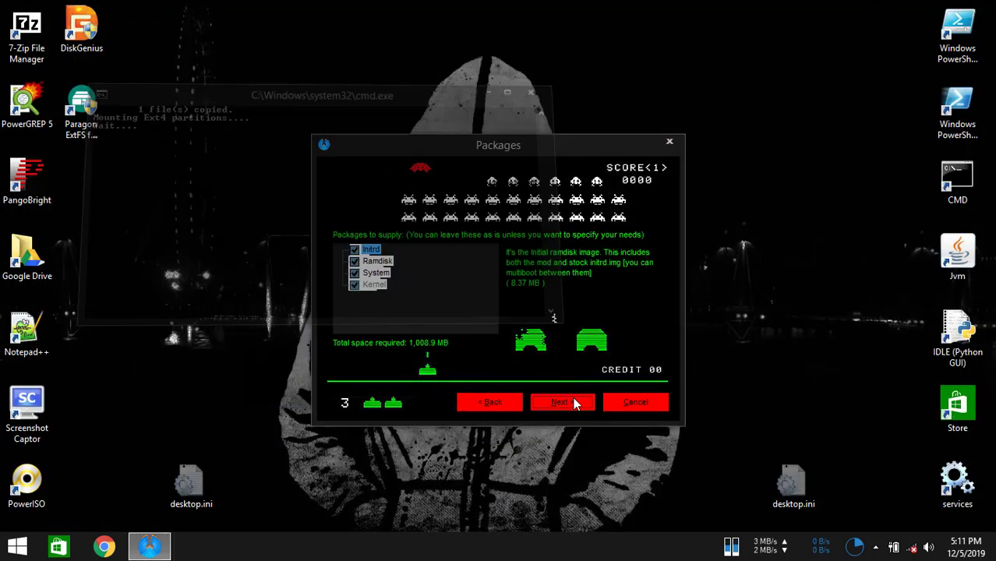
{"action": "left_click", "coordinate": [568, 401]}
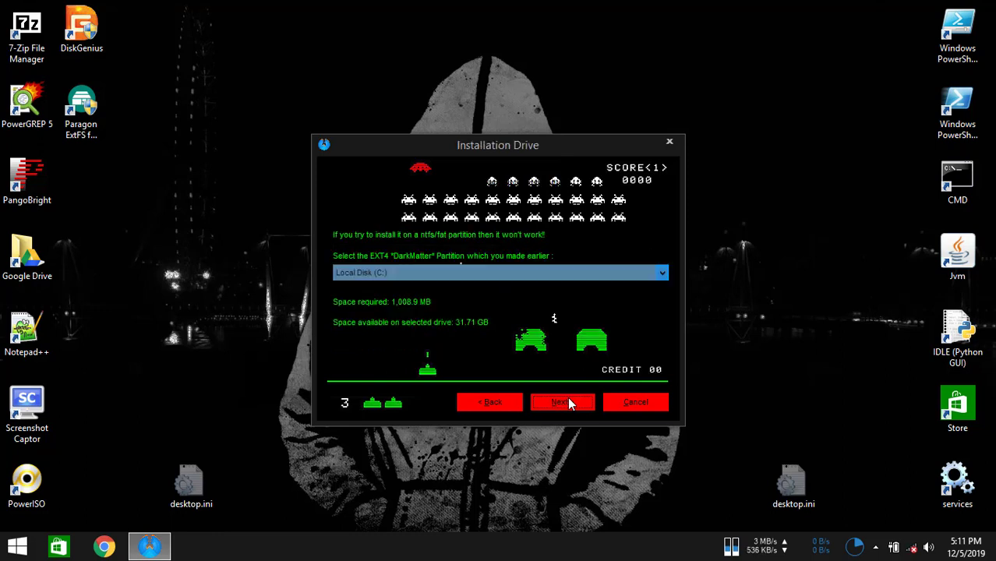
{"action": "left_click", "coordinate": [436, 278]}
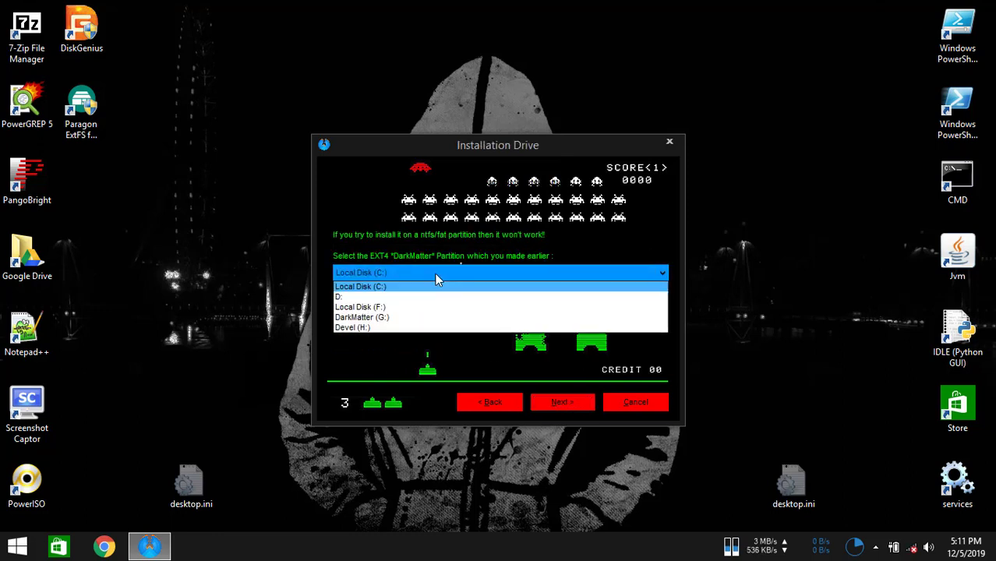
{"action": "left_click", "coordinate": [395, 320]}
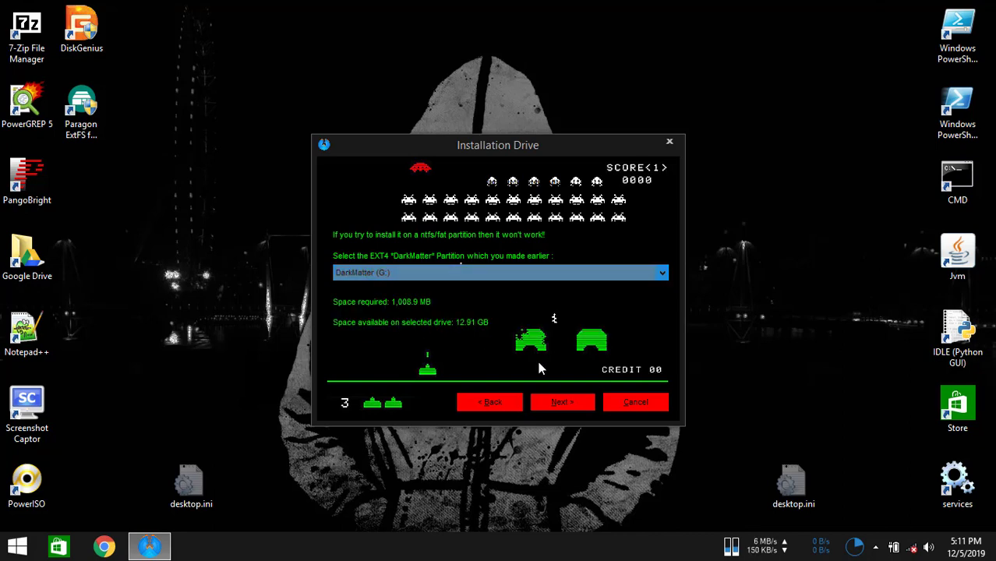
{"action": "left_click", "coordinate": [565, 399]}
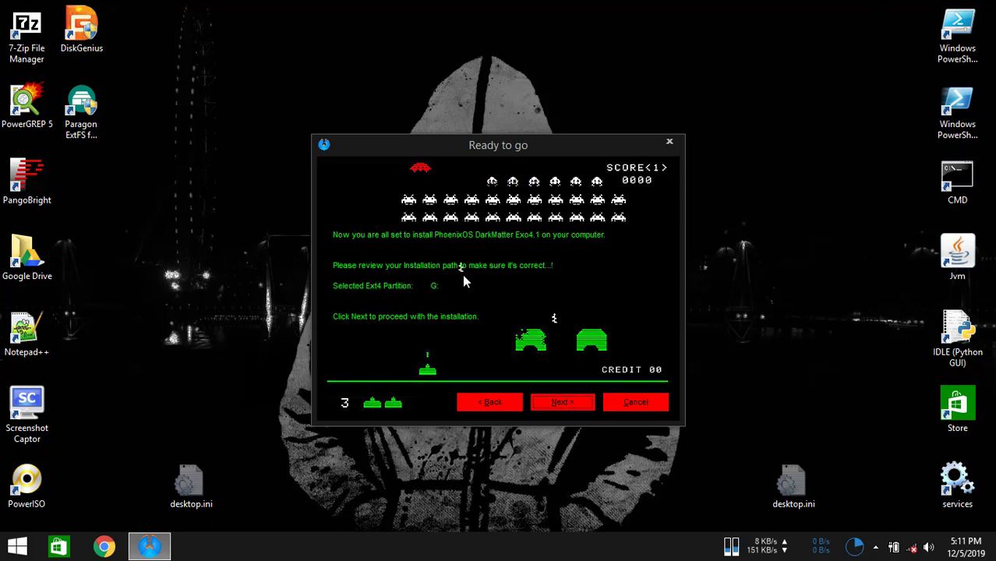
Start the installation and dismiss the Grub2Win Setup Is Complete message.
{"action": "left_click", "coordinate": [587, 407]}
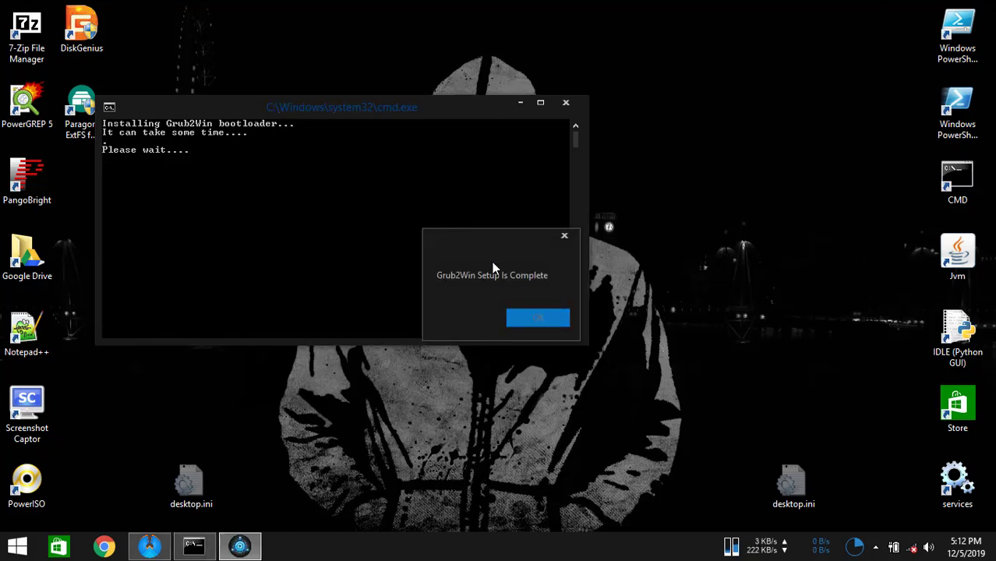
{"action": "key", "text": "Return"}
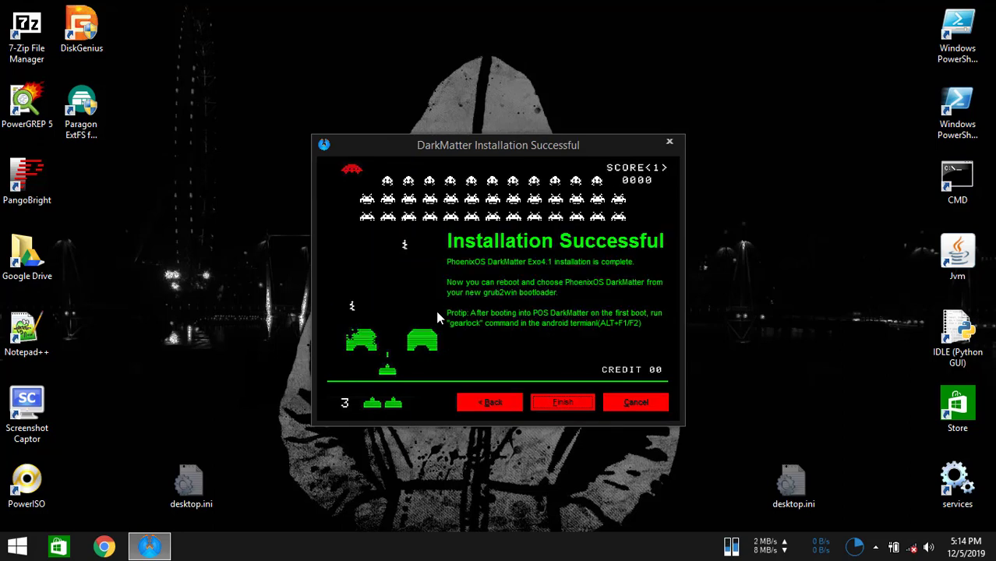
Shift the installer window up and left, then choose Finish on Installation Successful.
{"action": "left_click_drag", "start_coordinate": [537, 150], "coordinate": [517, 152]}
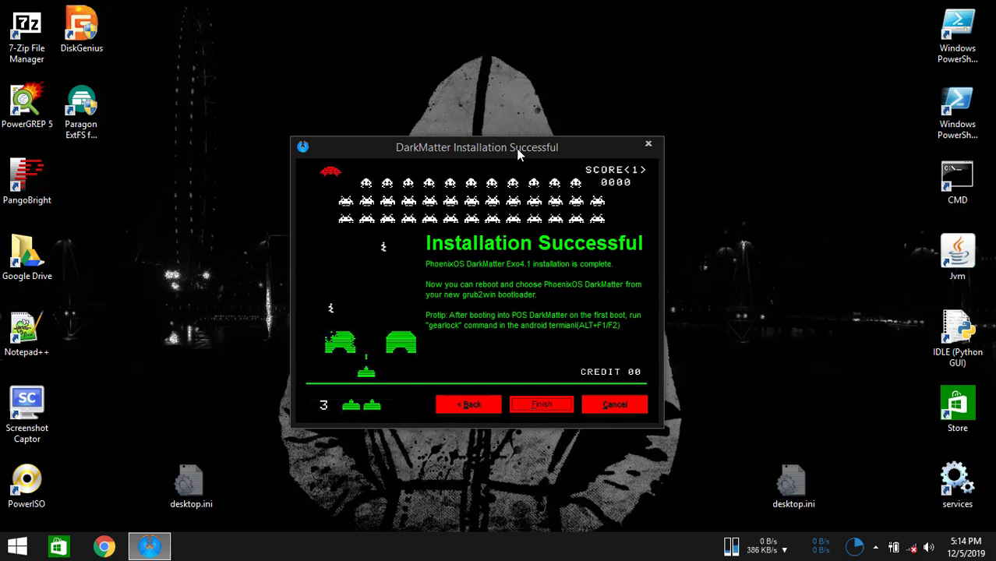
{"action": "left_click_drag", "start_coordinate": [572, 147], "coordinate": [550, 136]}
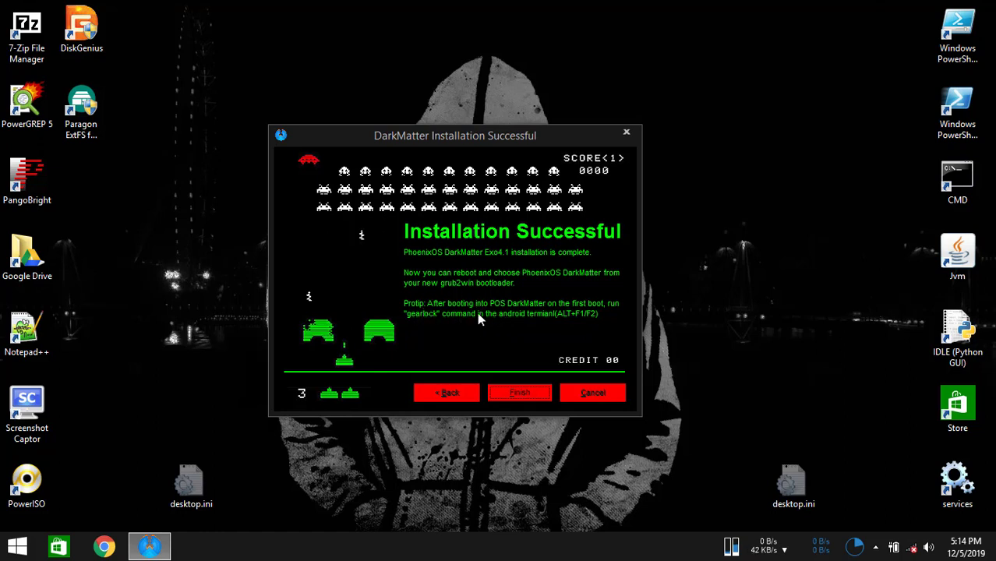
{"action": "left_click", "coordinate": [519, 393]}
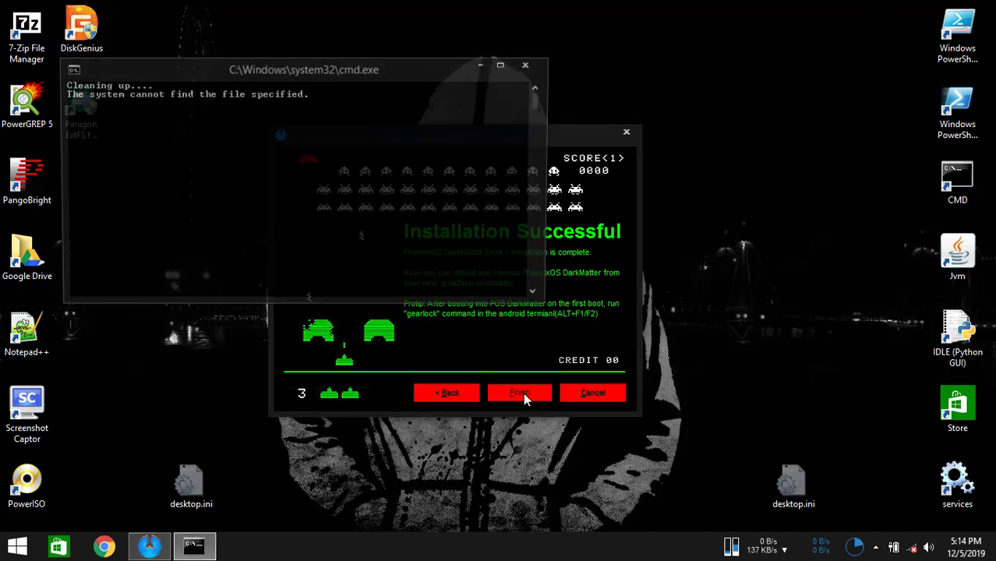